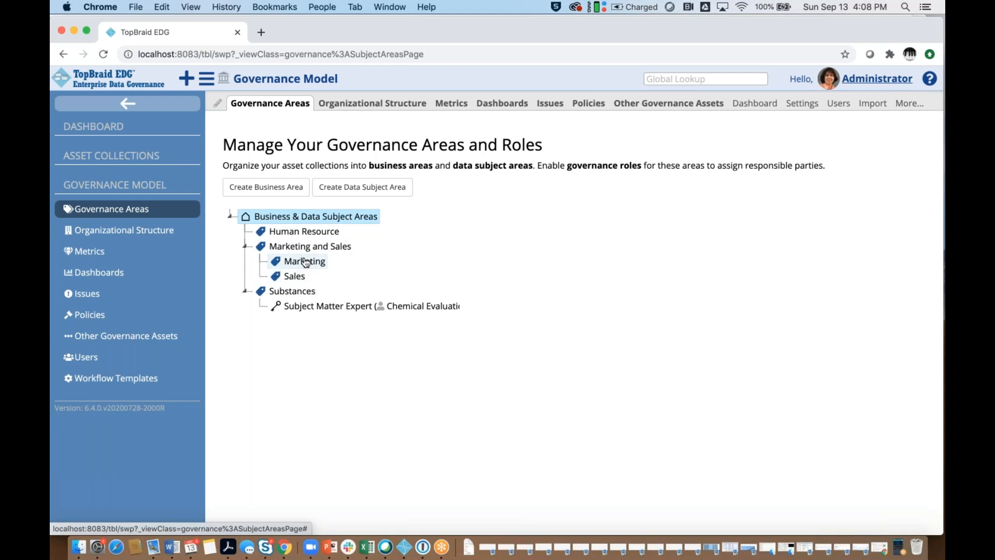
- Collapse the navigation sidebar and create a top-level business area labelled Finance
left_click(298, 293)
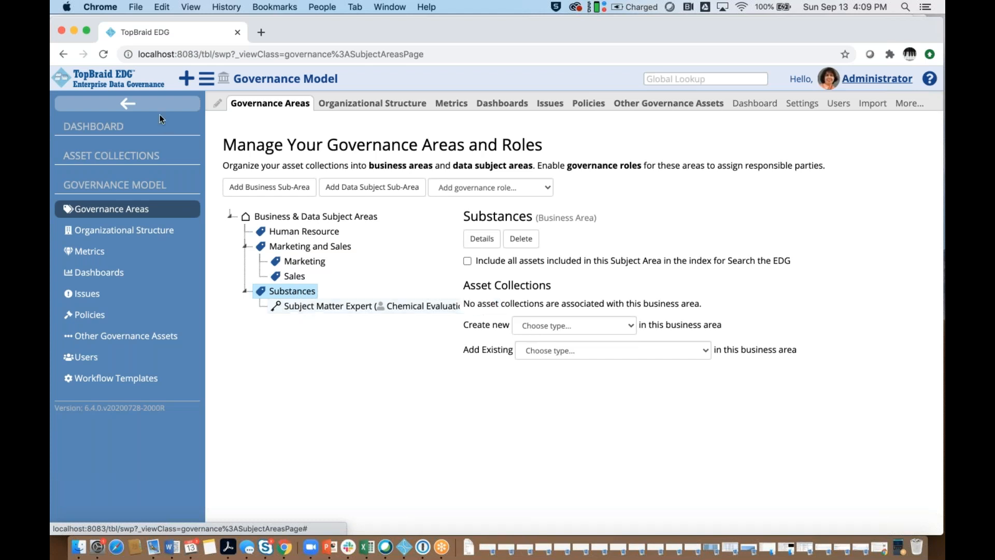
left_click(130, 106)
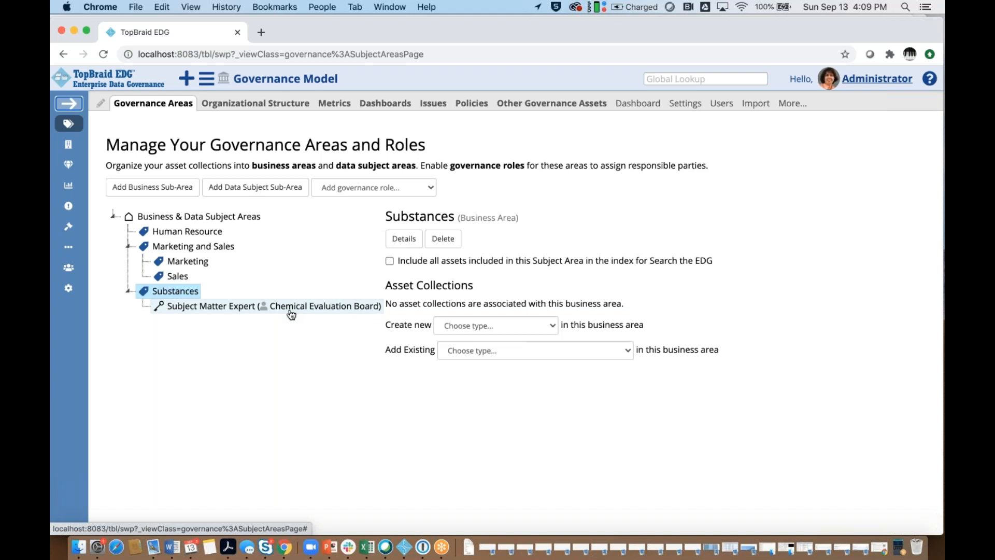
left_click(181, 217)
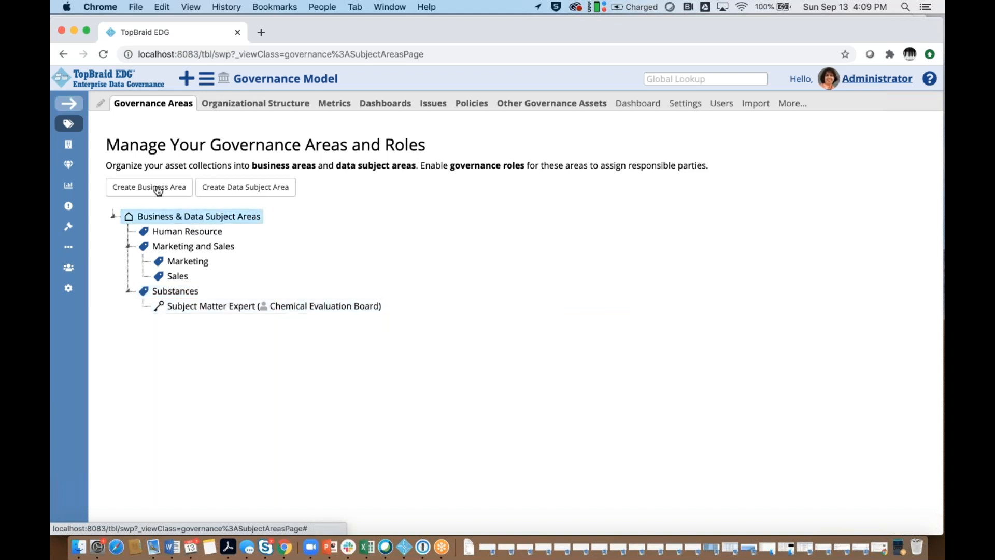
left_click(158, 189)
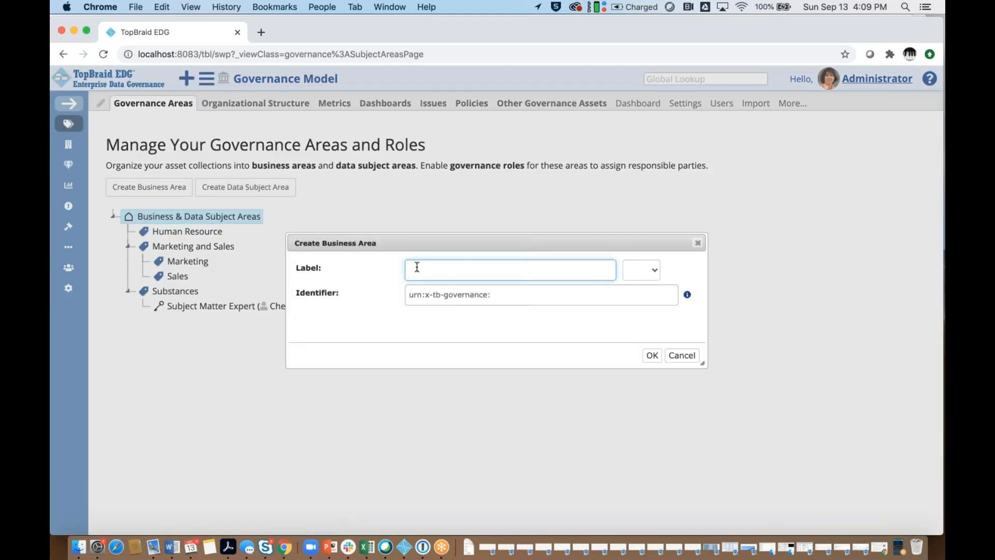
type("Finana")
key("BackSpace")
type("ce")
left_click(652, 355)
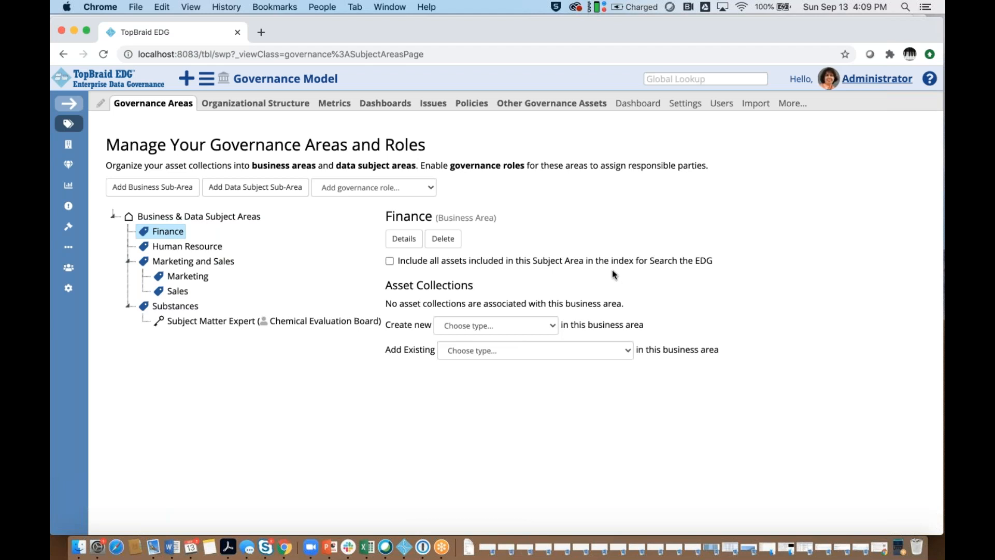
- Create a glossary labelled Finance Glossary in the Finance business area, then return to the governance areas and show Finance's asset collections
left_click(552, 326)
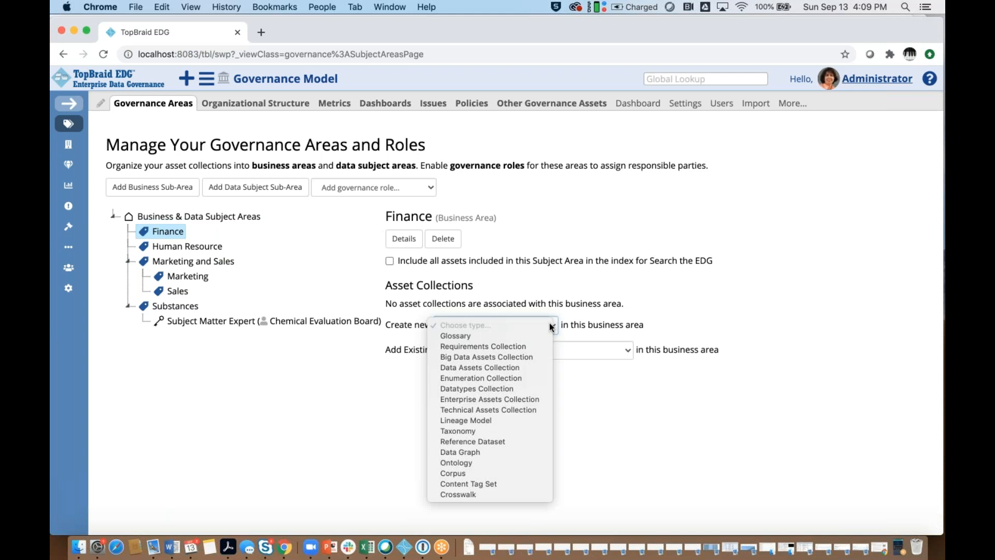
left_click(527, 337)
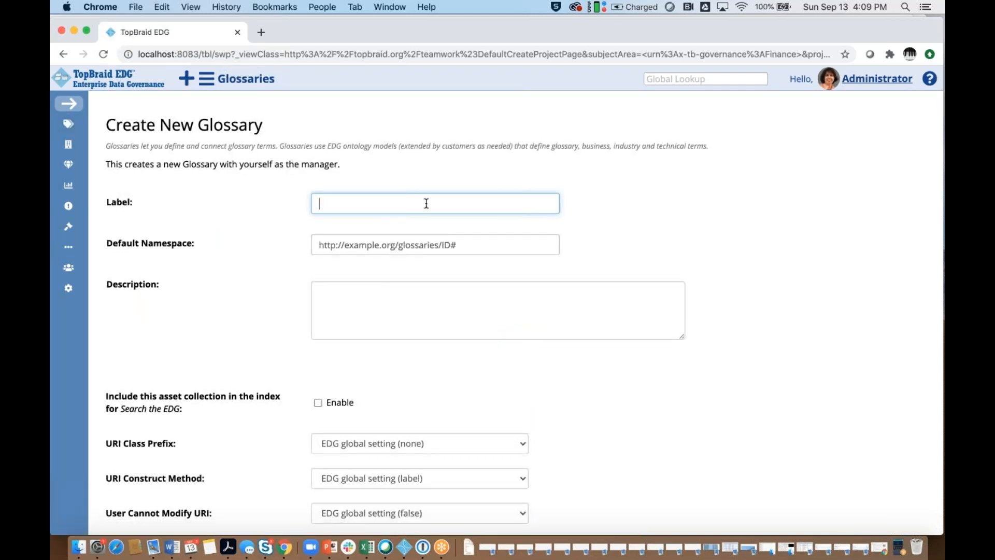
type("Finance Glo")
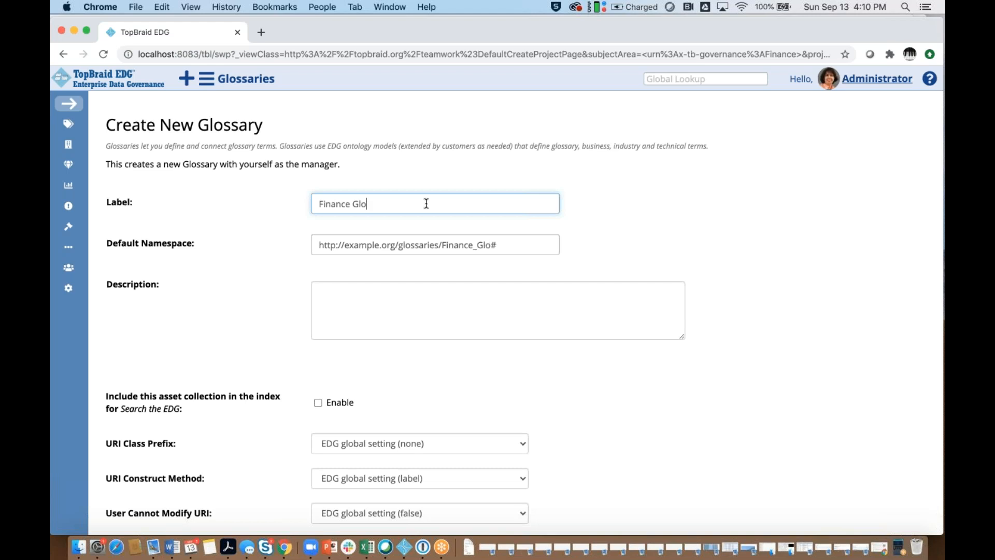
type("ssary")
scroll(798, 268, "down", 2)
left_click(161, 507)
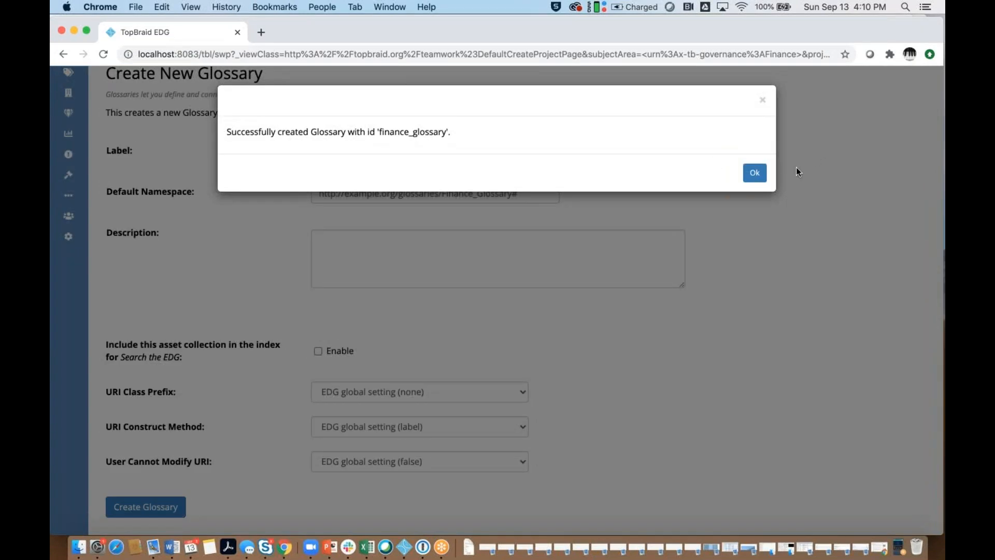
left_click(754, 173)
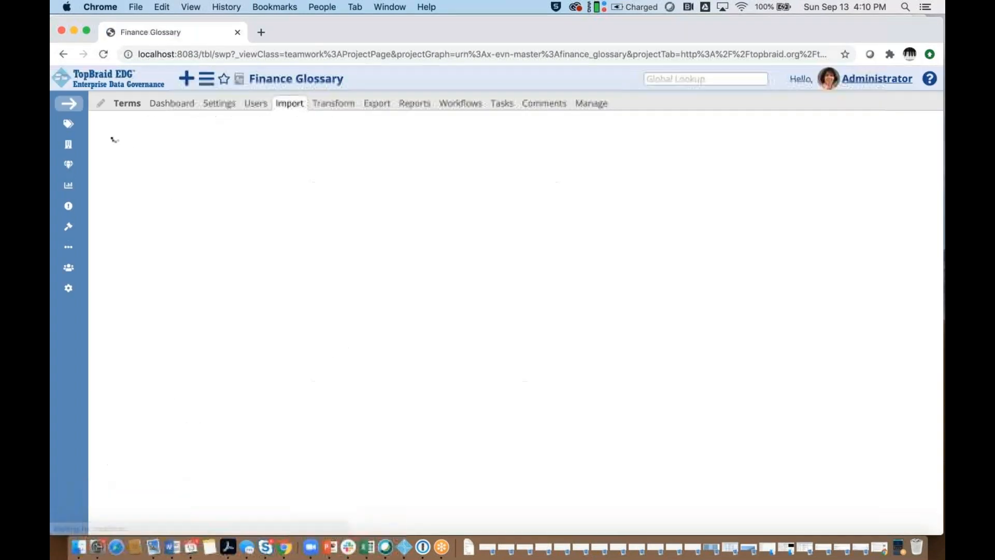
left_click(68, 126)
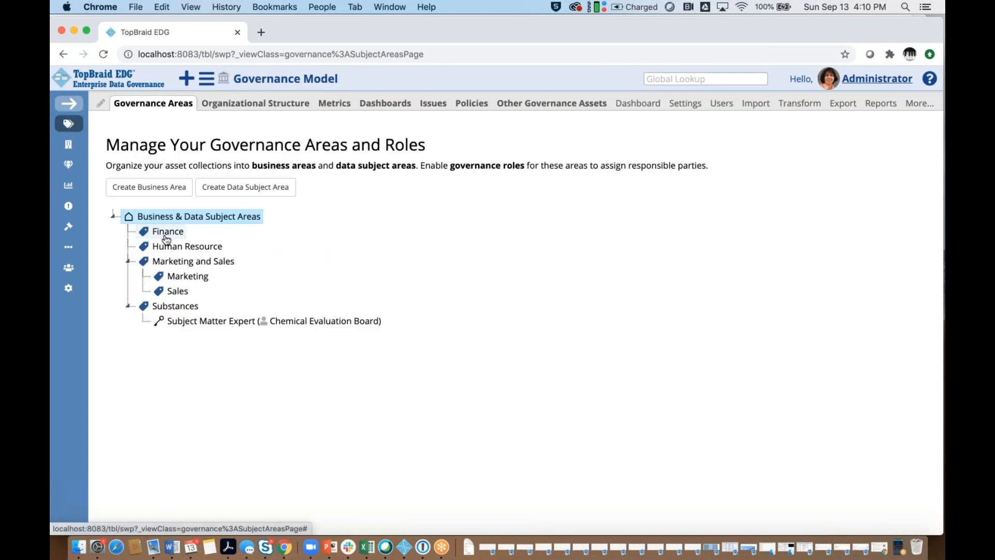
left_click(166, 233)
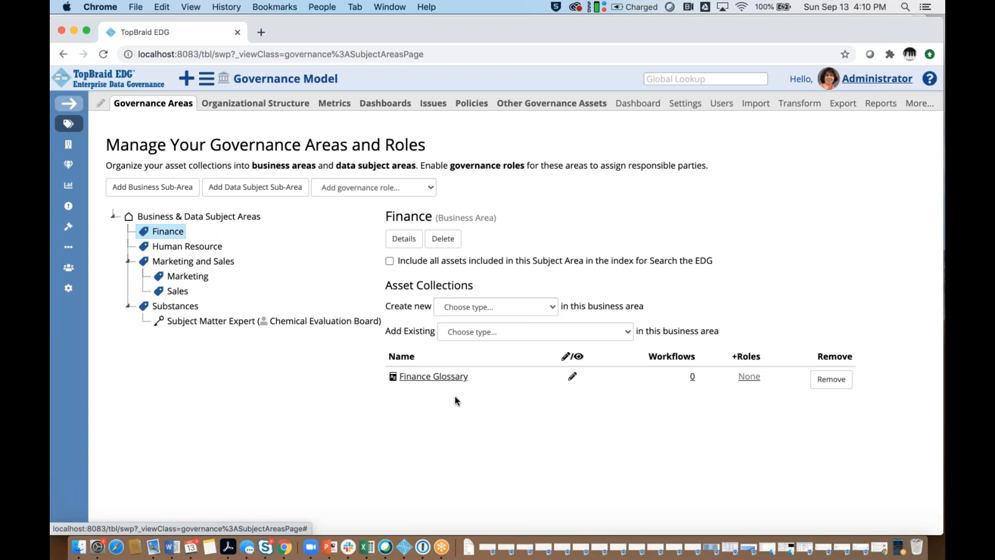
- Add the existing Product Sales Data collection to the Sales business area
left_click(177, 296)
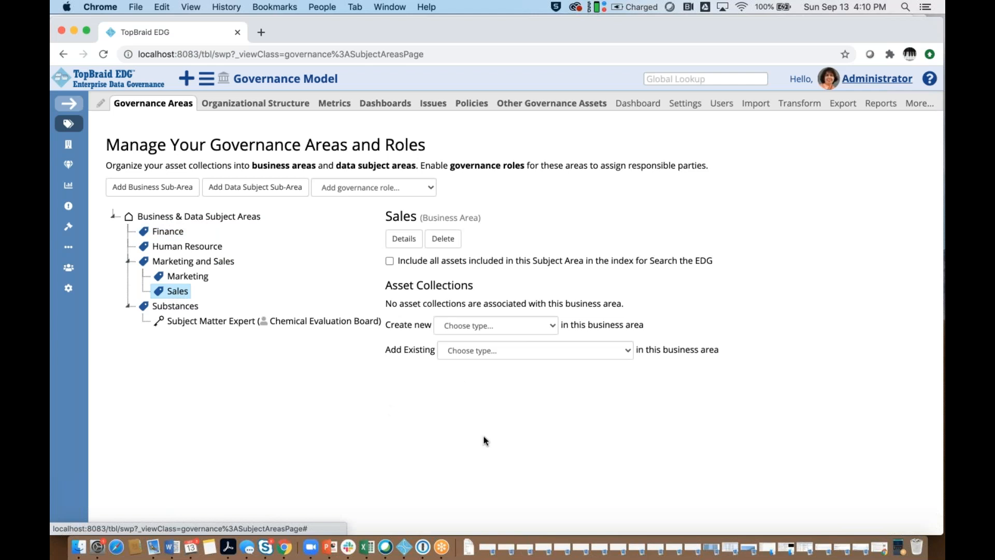
left_click(592, 357)
key("p")
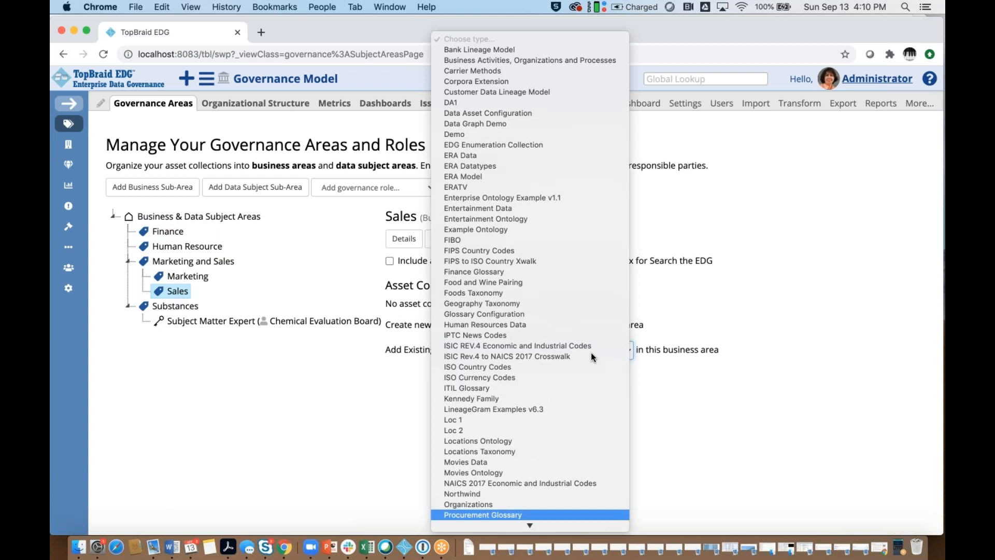
scroll(577, 374, "down", 5)
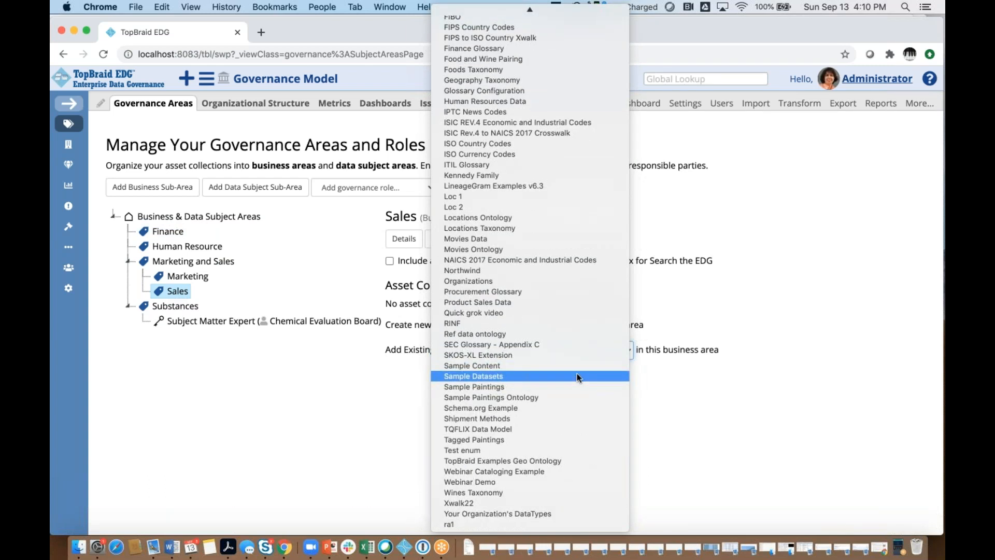
left_click(565, 303)
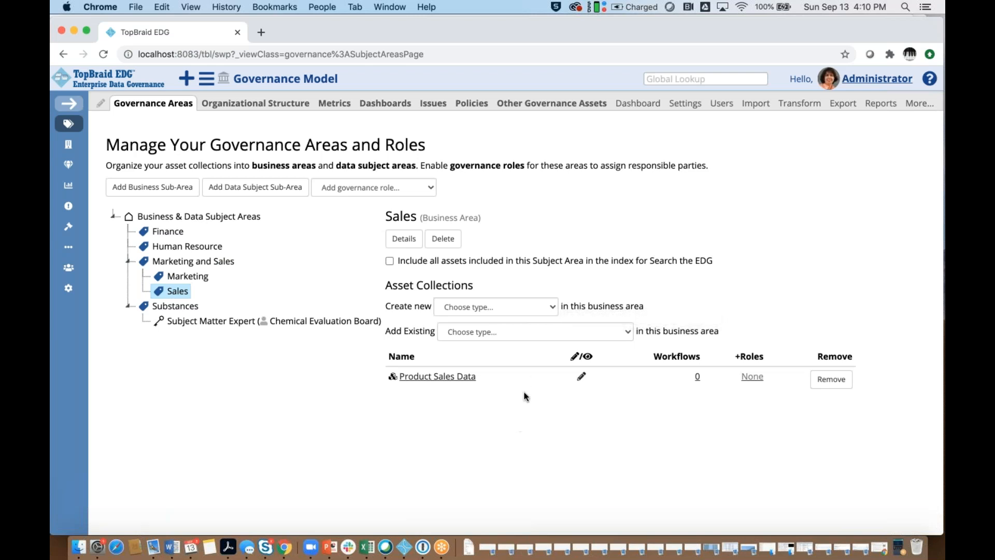
- Create a Data Assets Collection labelled Sales Dataset Register in the Sales business area and return to that area's asset collections
left_click(548, 311)
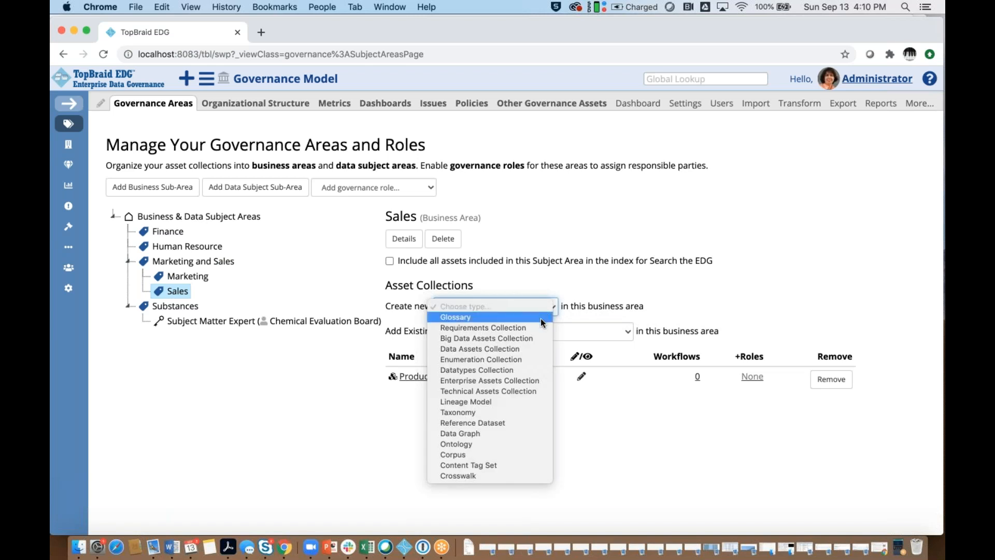
left_click(529, 348)
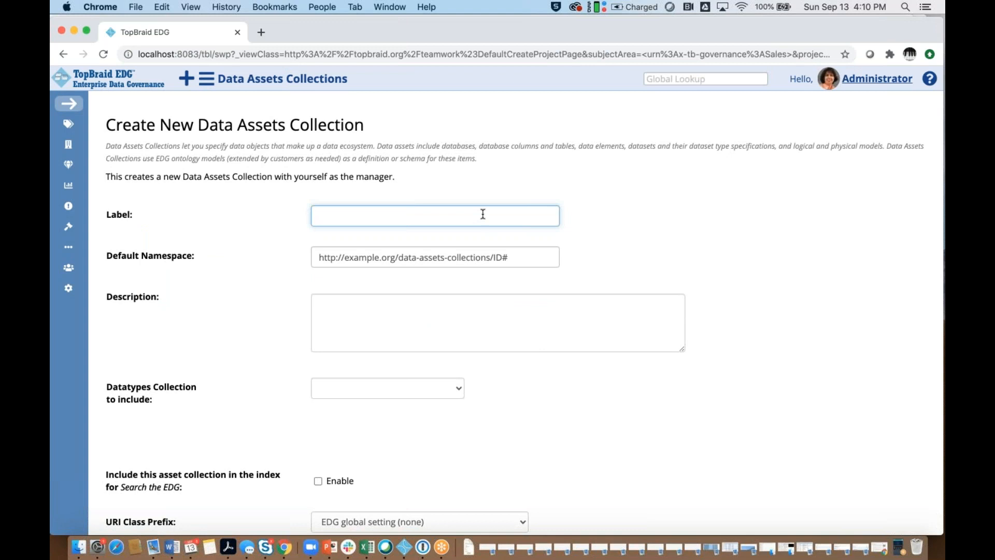
type("Sales Dataset Register")
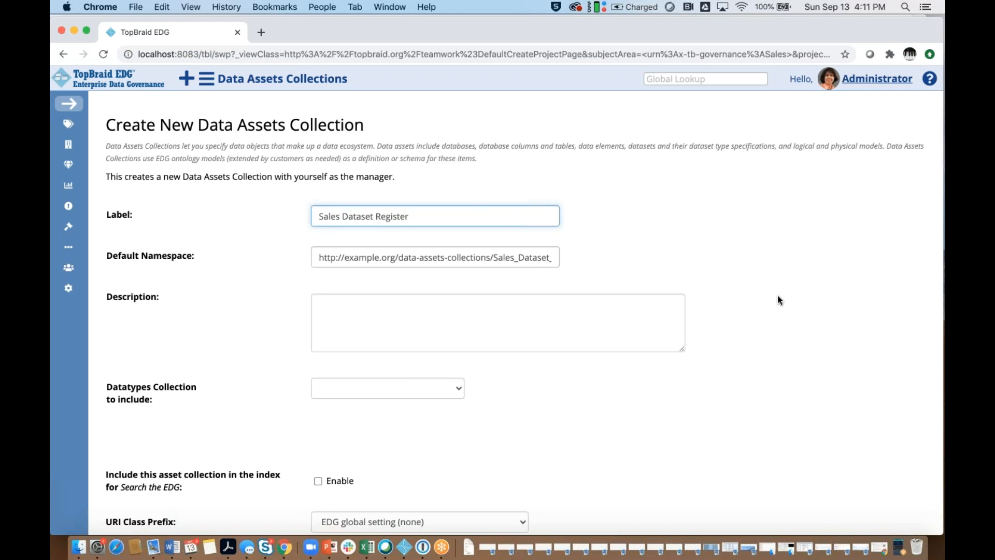
scroll(776, 297, "down", 5)
left_click(176, 514)
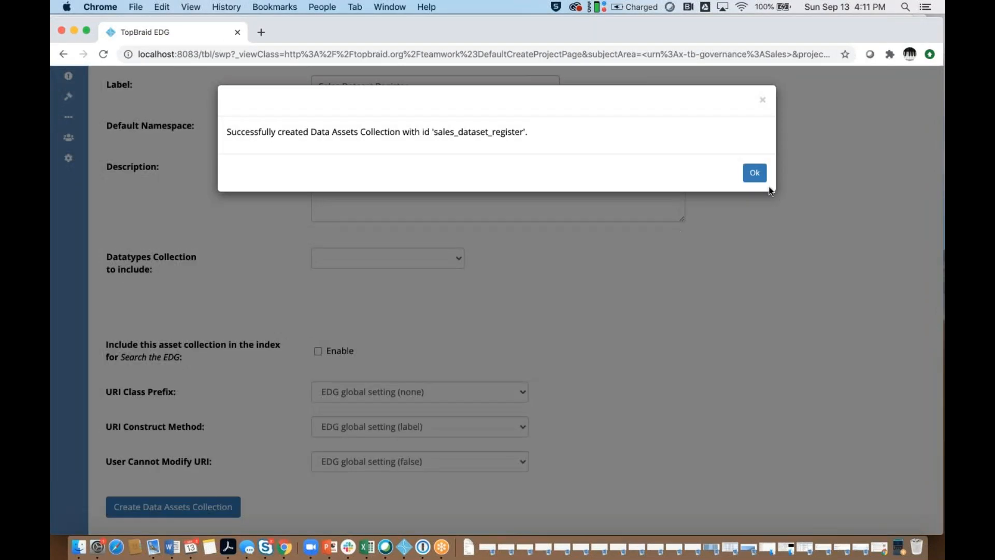
left_click(757, 175)
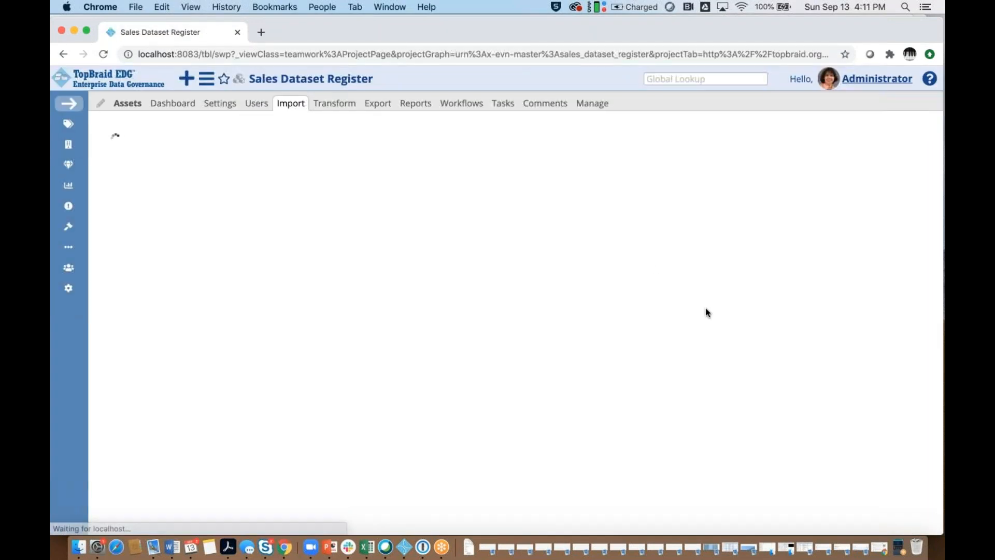
left_click(67, 124)
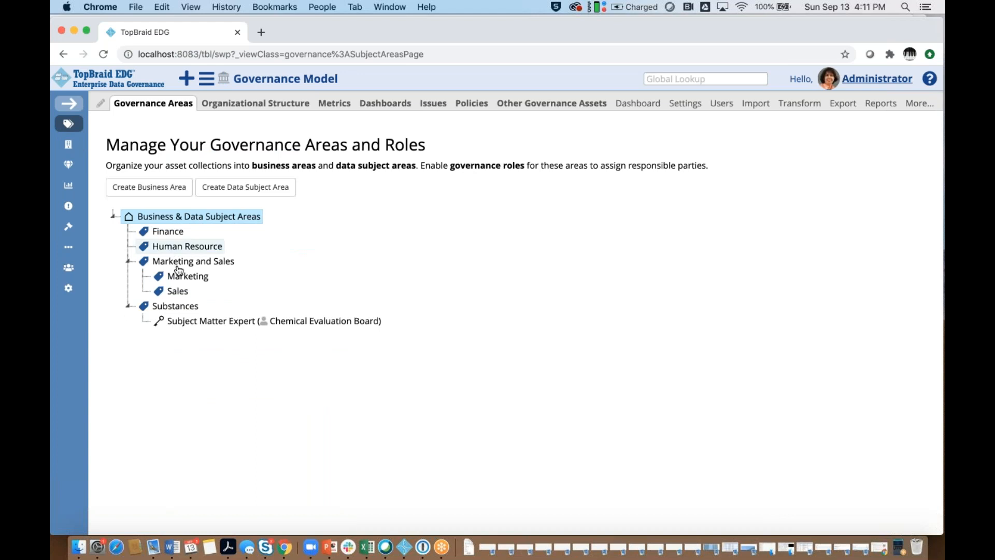
left_click(175, 291)
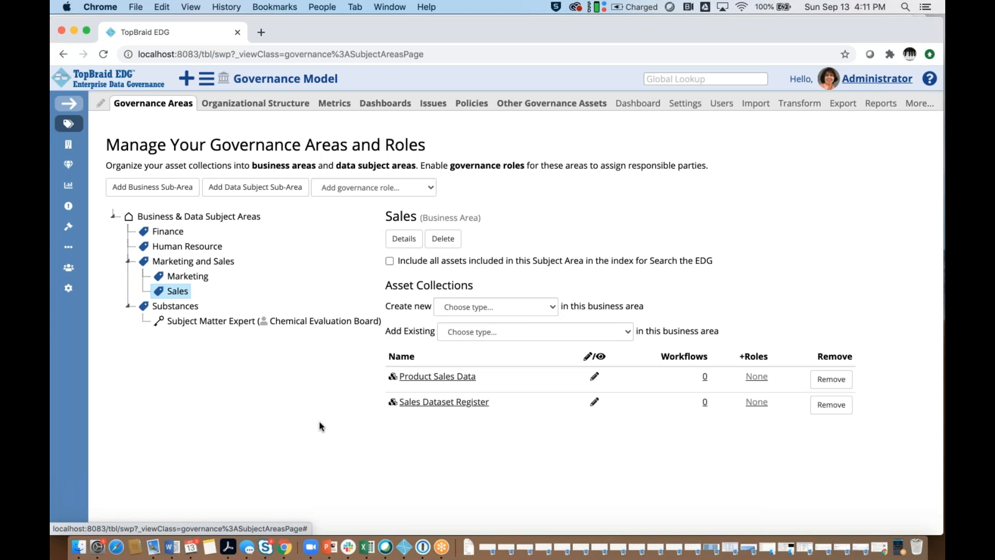
- Add the Business Steward governance role to the Finance business area and assign the Administrator user to it
left_click(162, 232)
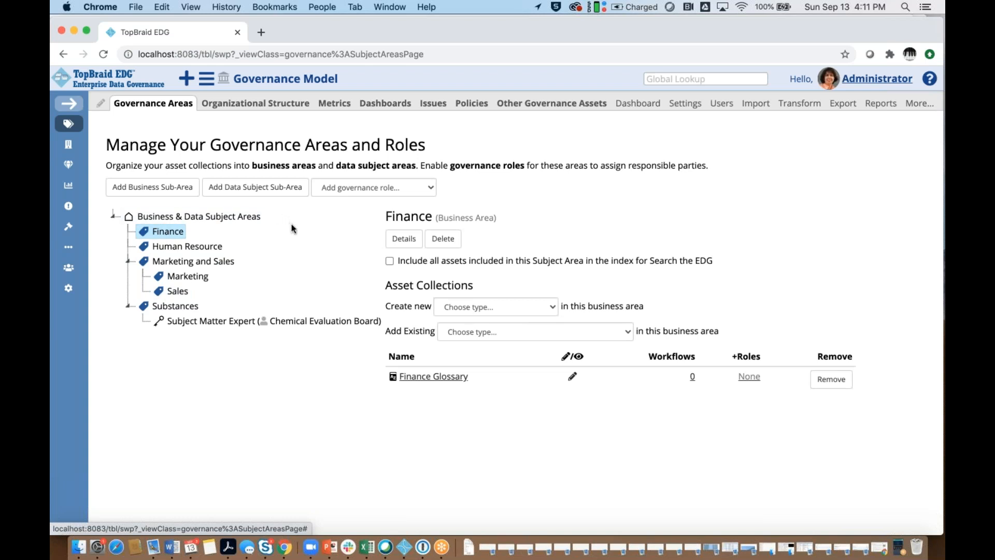
left_click(425, 190)
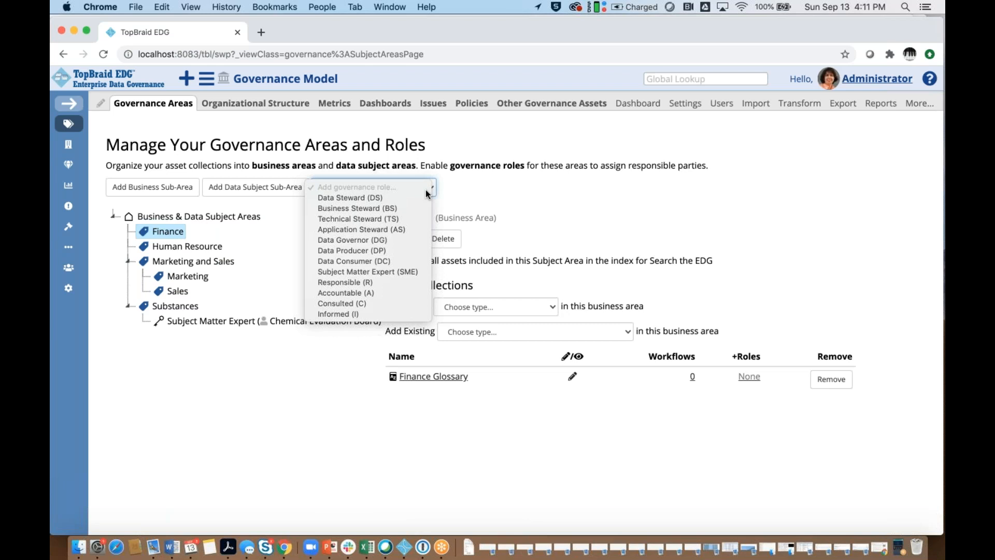
left_click(392, 209)
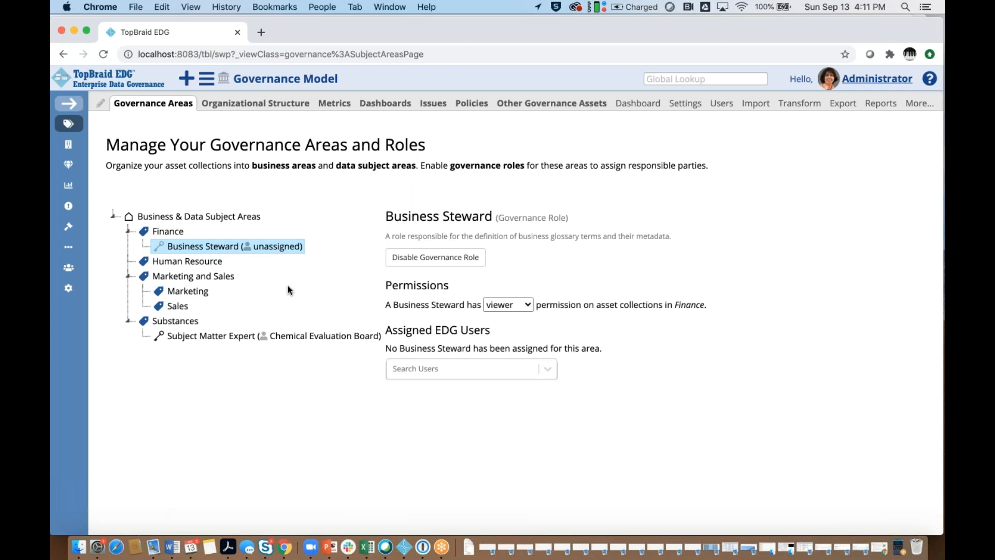
left_click(546, 371)
left_click(473, 414)
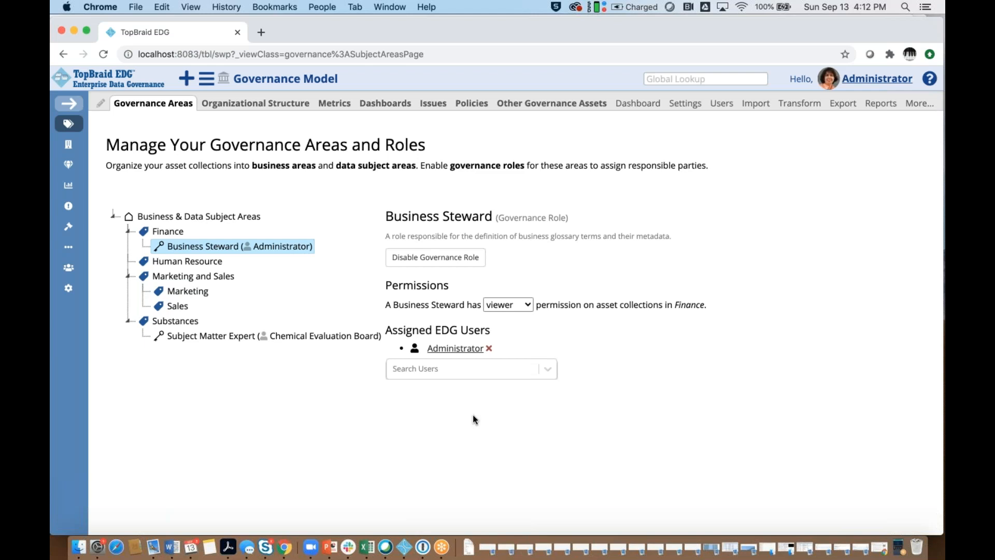
- Open the details of the Finance business area and examine its properties, documentation and governance roles
left_click(168, 234)
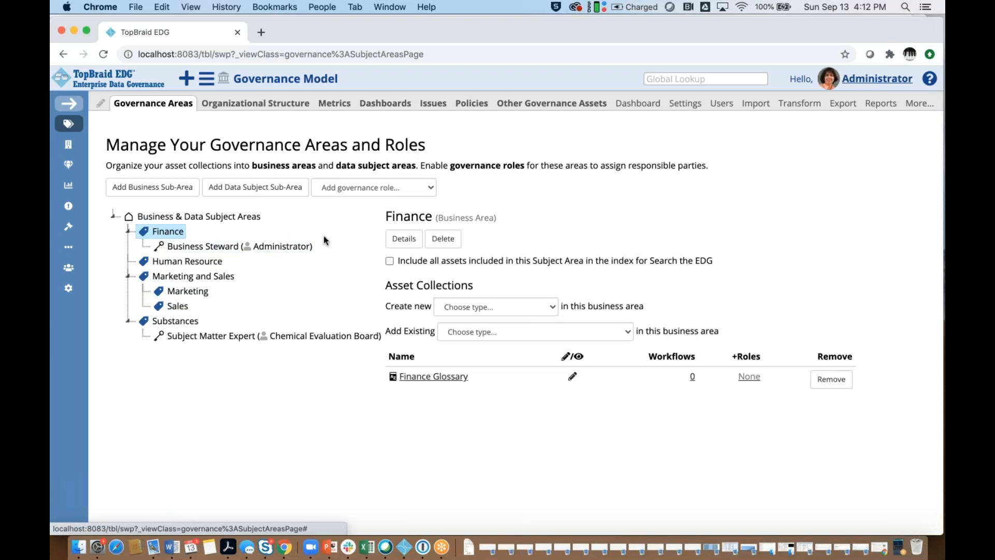
left_click(401, 245)
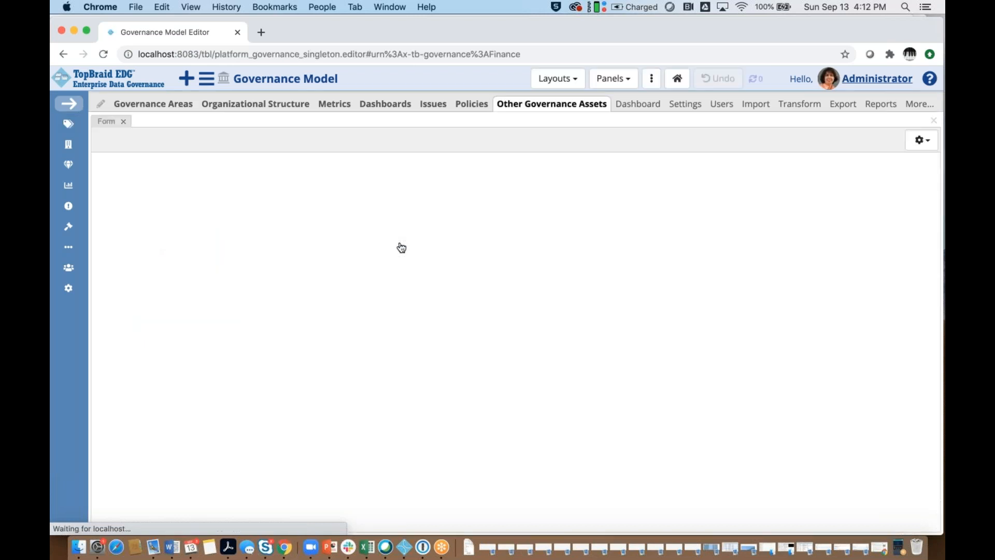
scroll(403, 305, "down", 5)
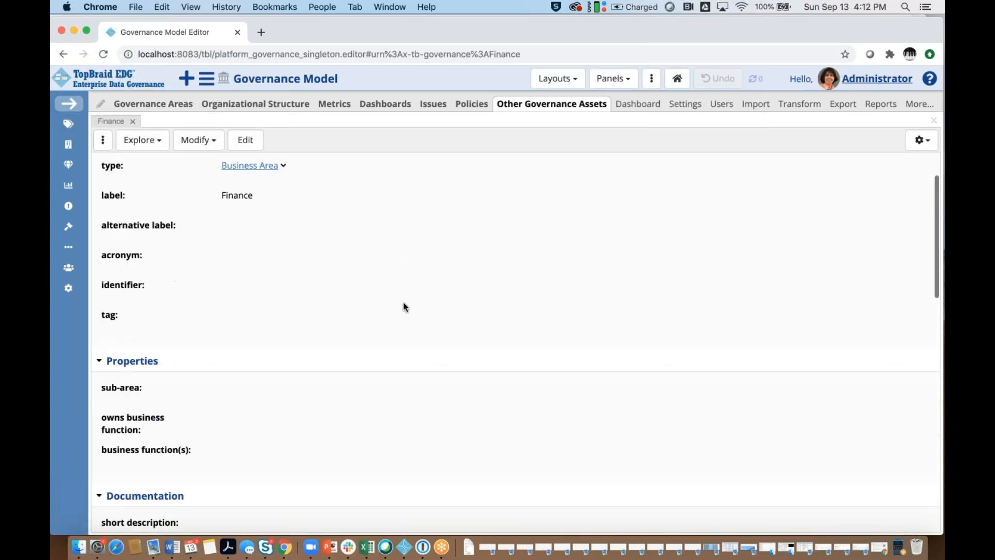
scroll(403, 303, "down", 5)
scroll(403, 300, "up", 10)
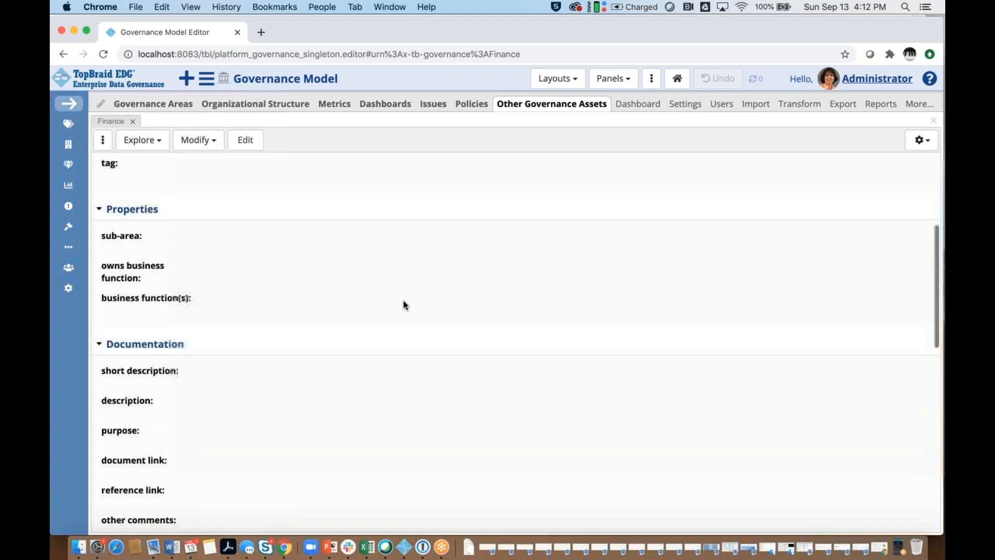
scroll(403, 300, "down", 10)
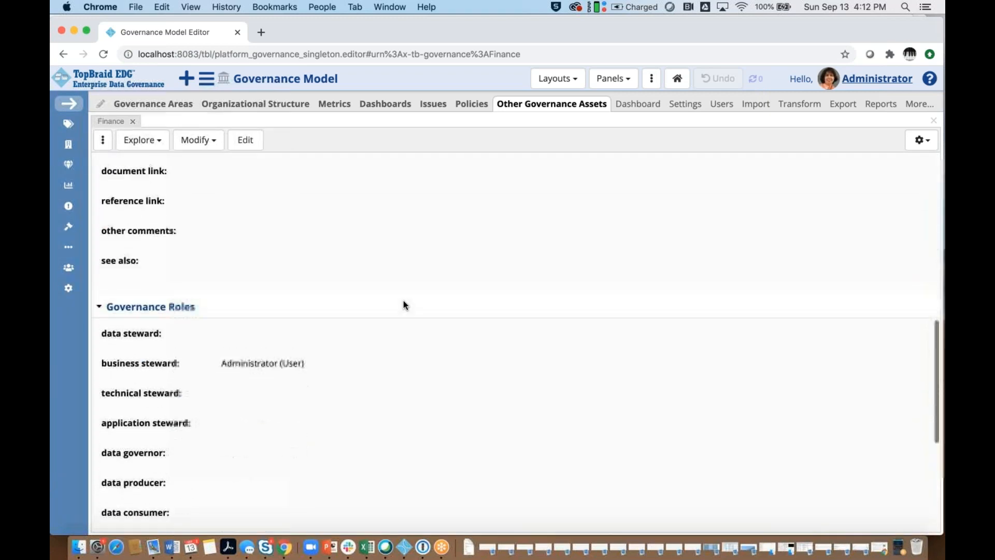
scroll(403, 300, "up", 10)
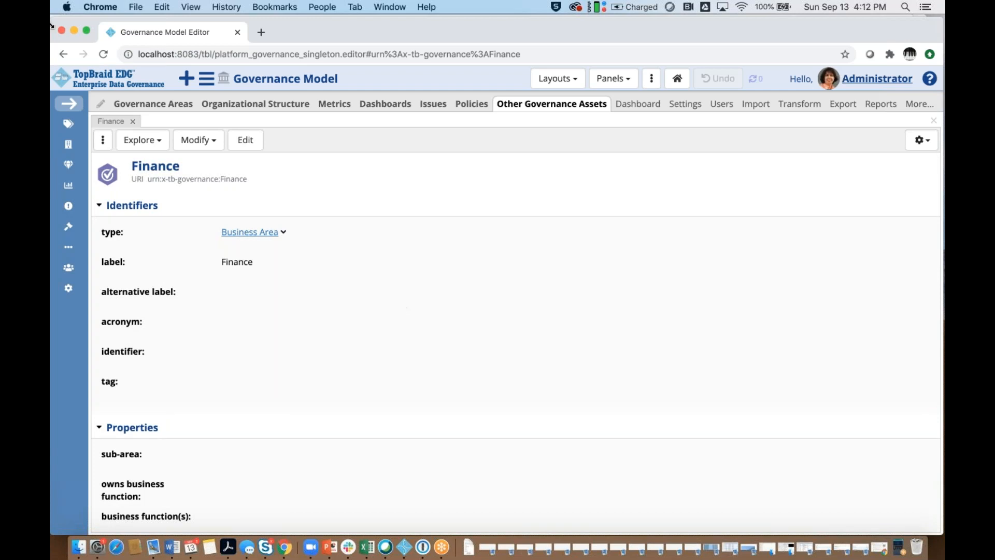
- Return to the governance areas and view the asset collections of Substances and Sales
left_click(67, 126)
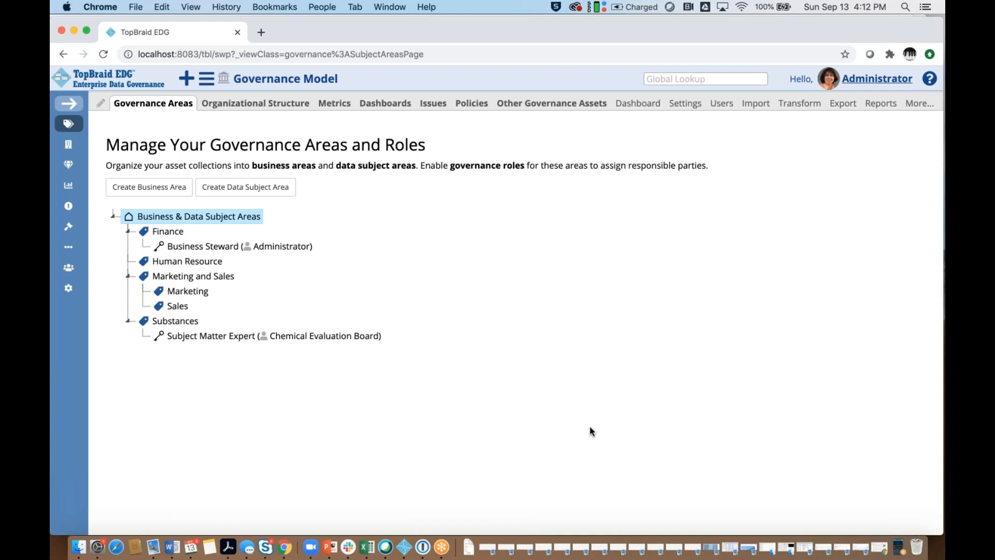
left_click(174, 322)
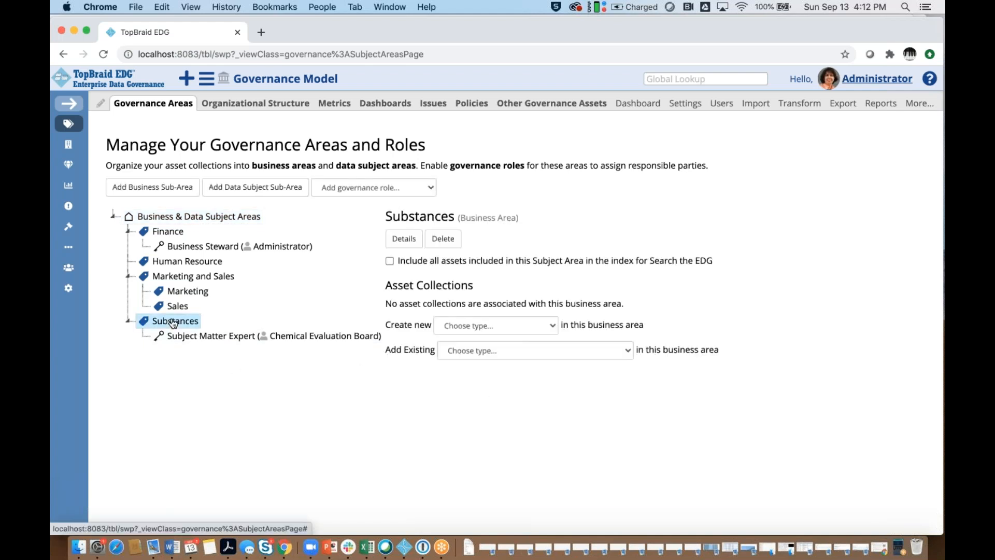
left_click(172, 307)
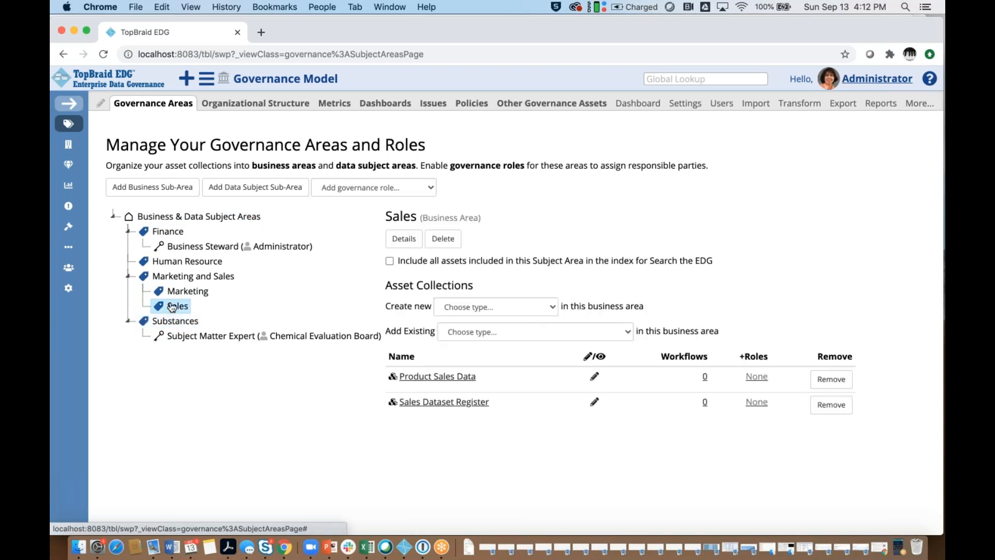